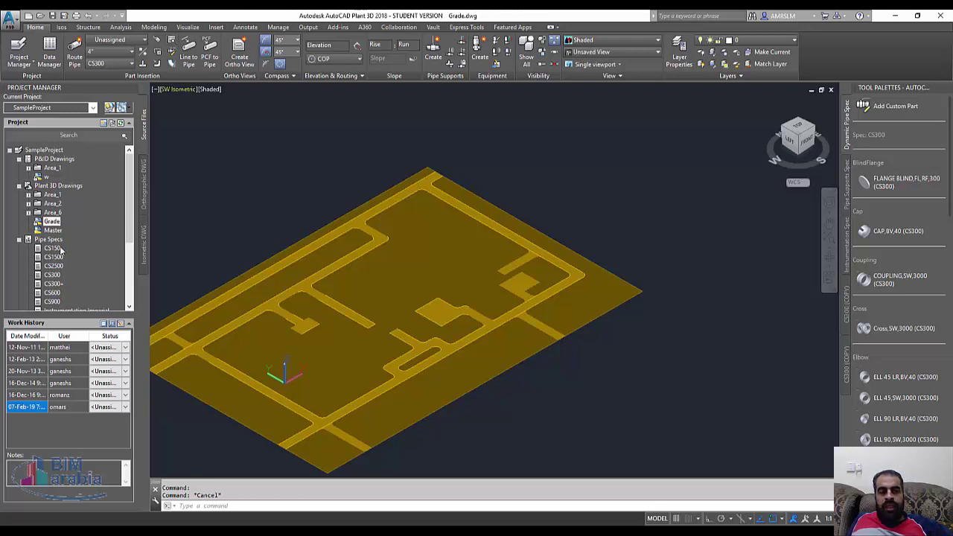
# - Open the Spec Viewer from the Project Manager to display the CS300 spec sheet
pyautogui.click(172, 41)
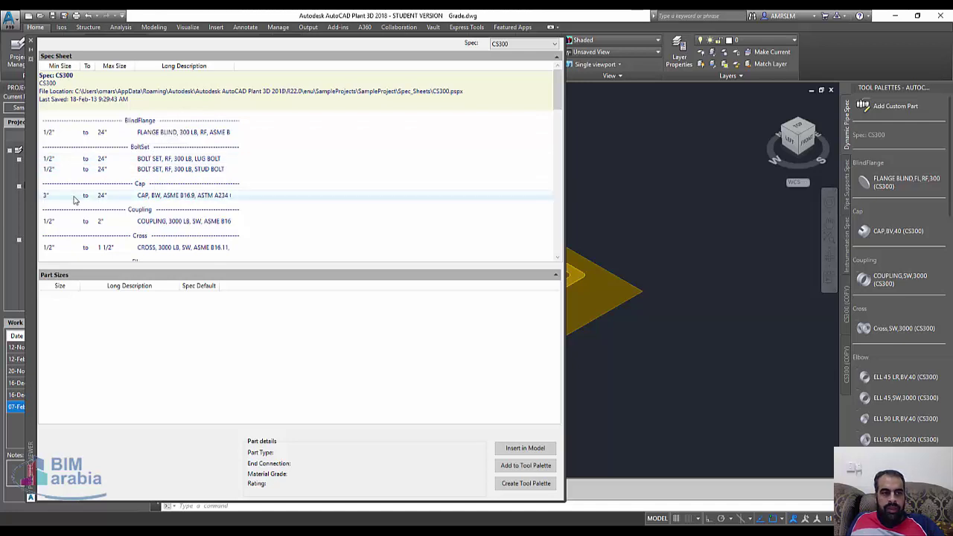
# - Check the CS300 cap and lug bolt set sizes, then bring up the Windows Start menu
pyautogui.click(214, 196)
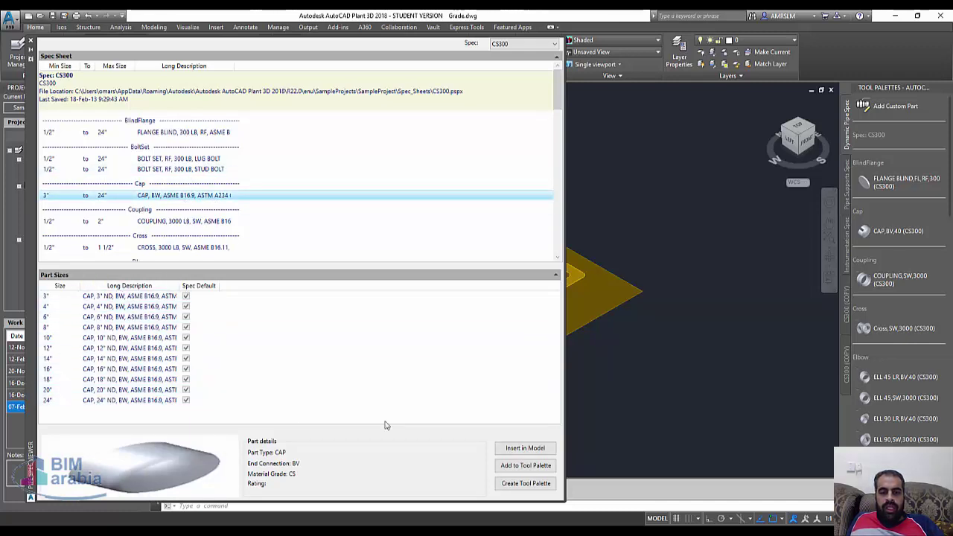
pyautogui.click(523, 449)
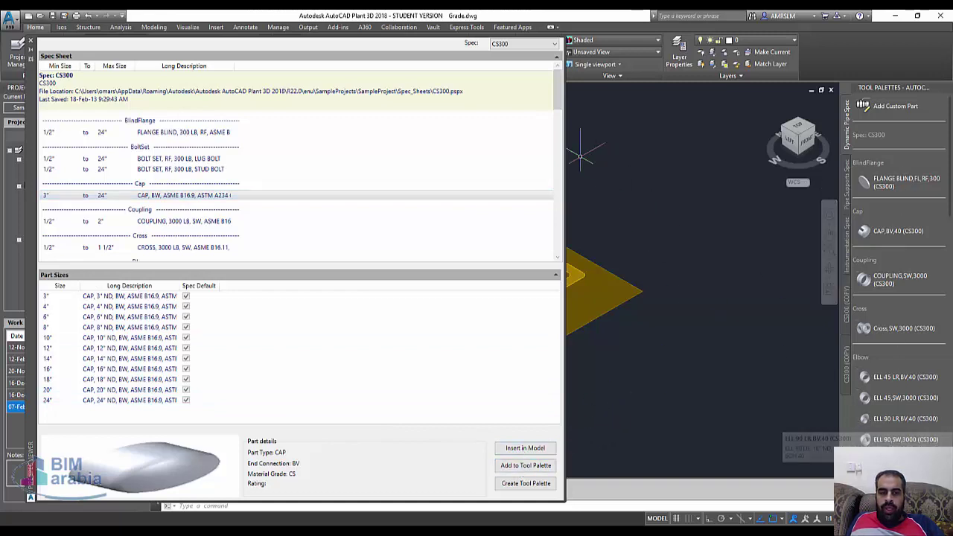
pyautogui.click(154, 162)
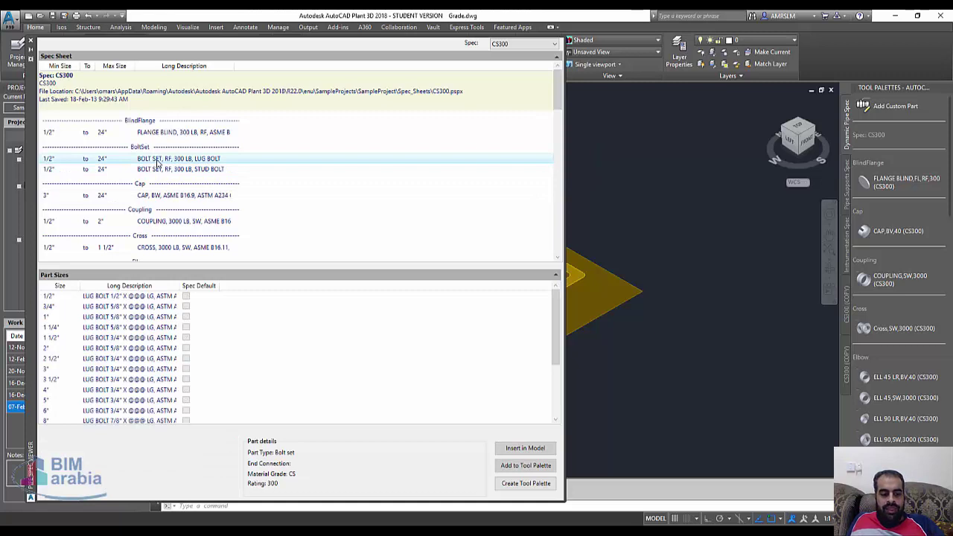
pyautogui.press('super')
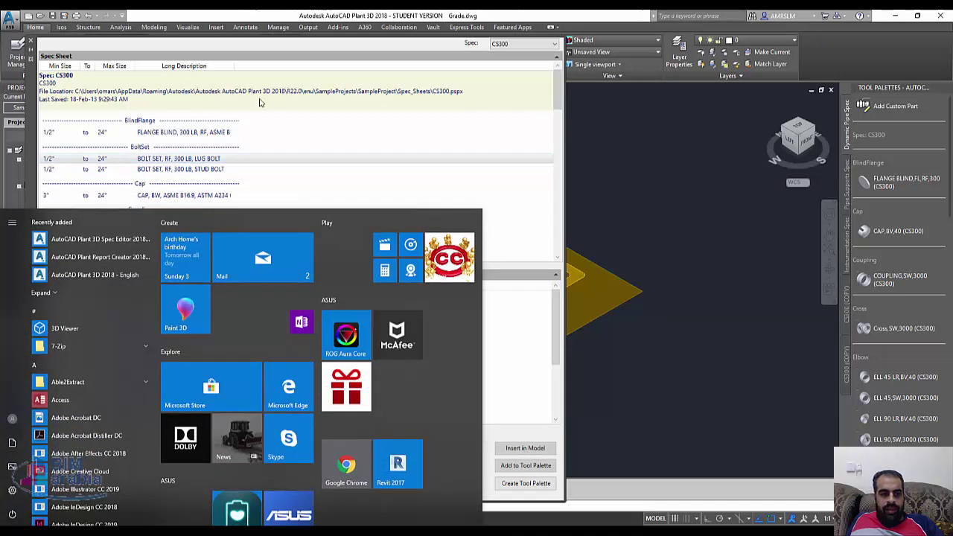
# - Launch AutoCAD Plant 3D Spec Editor 2018 from the Start menu's Recently added list
pyautogui.click(124, 241)
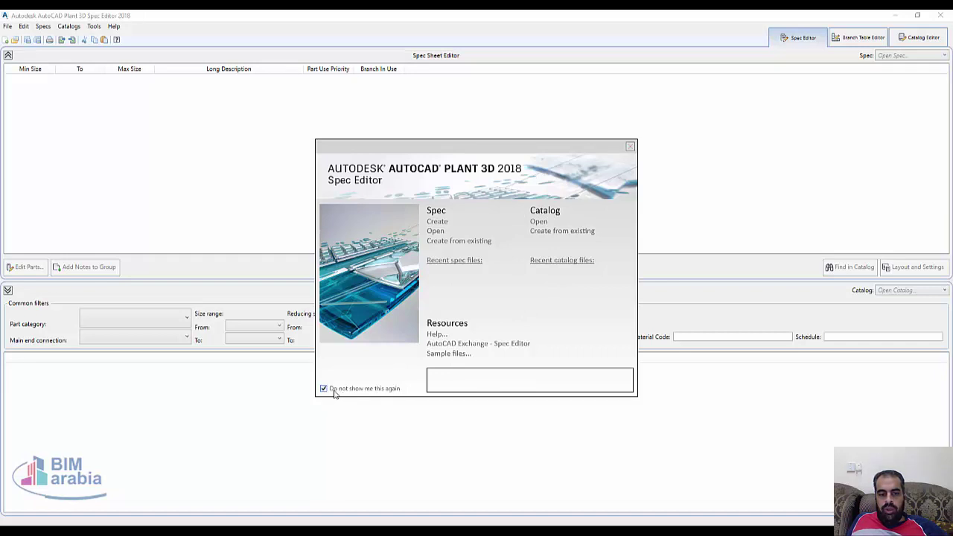
# - Dismiss the welcome screen and open the AME Ductile Iron Pipes catalog from the CPak AME folder
pyautogui.click(630, 146)
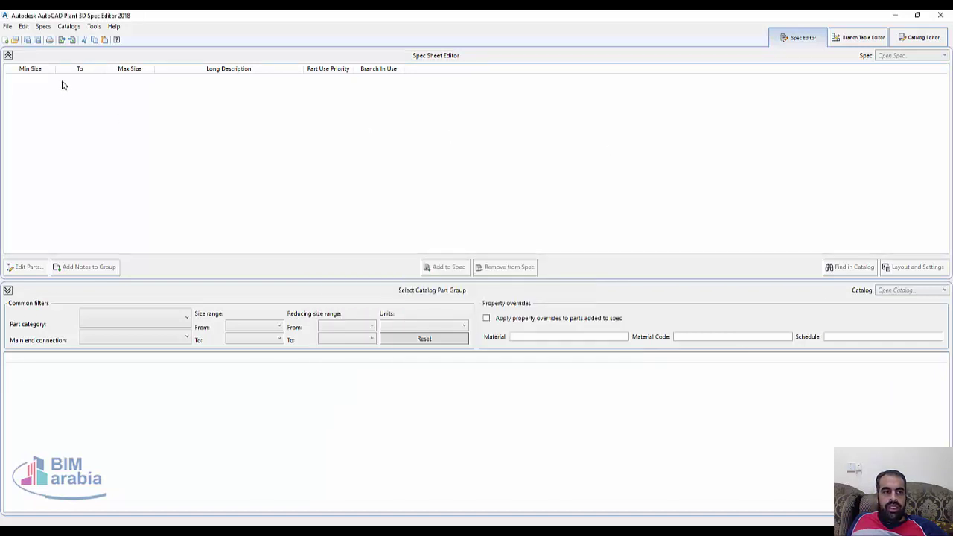
pyautogui.click(6, 27)
pyautogui.moveTo(25, 37)
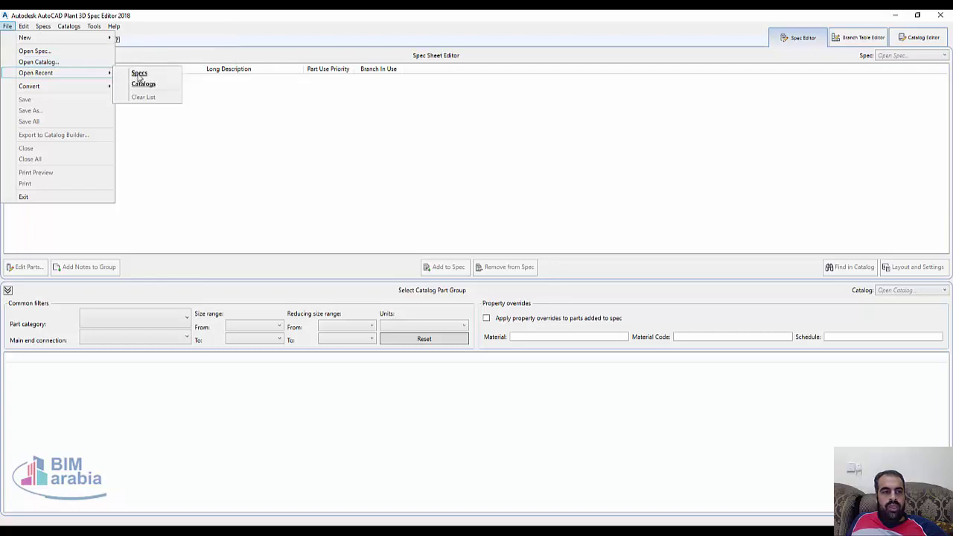
pyautogui.click(66, 63)
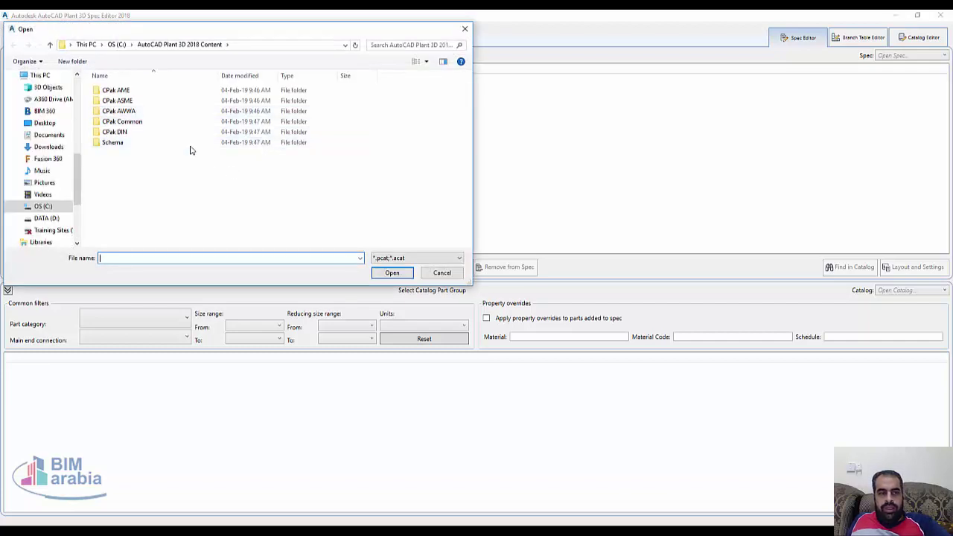
pyautogui.click(115, 90)
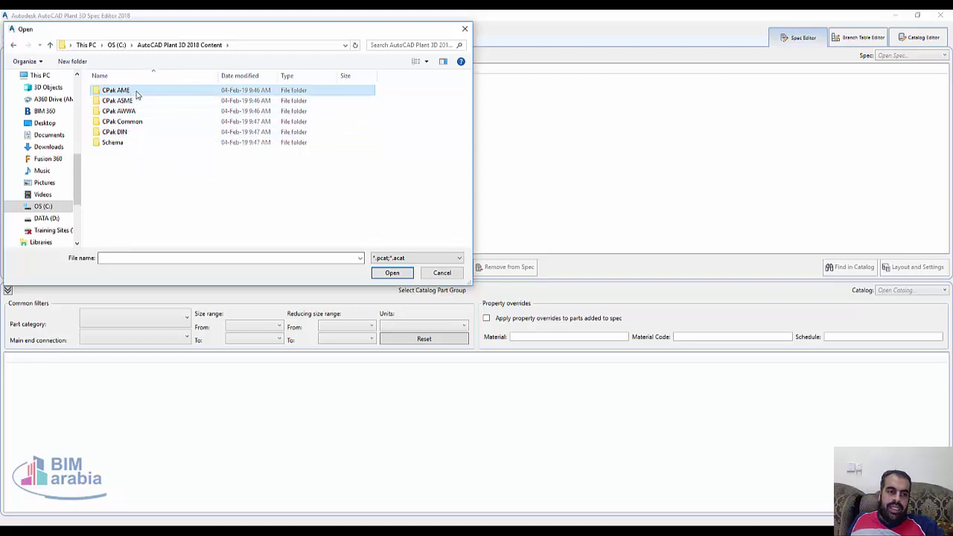
pyautogui.doubleClick(137, 92)
pyautogui.click(134, 142)
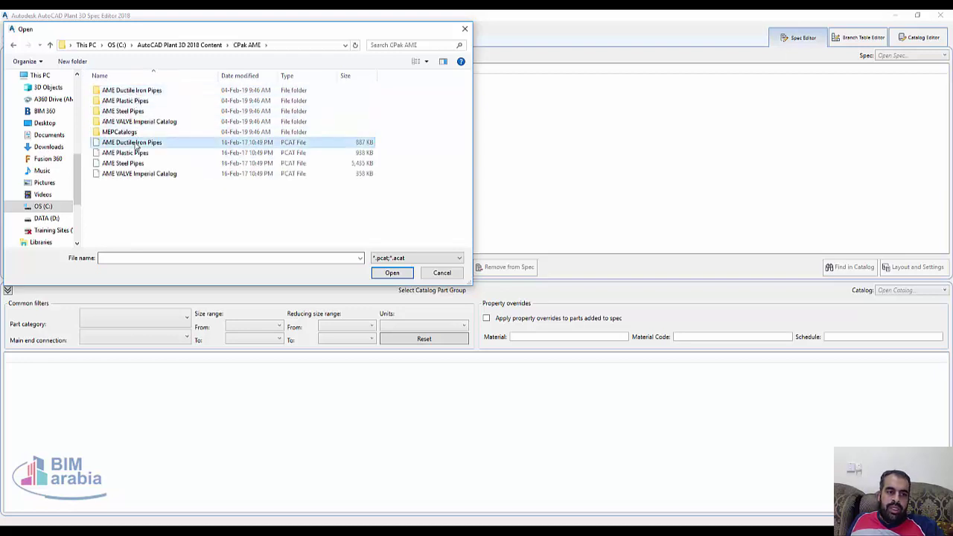
pyautogui.click(390, 273)
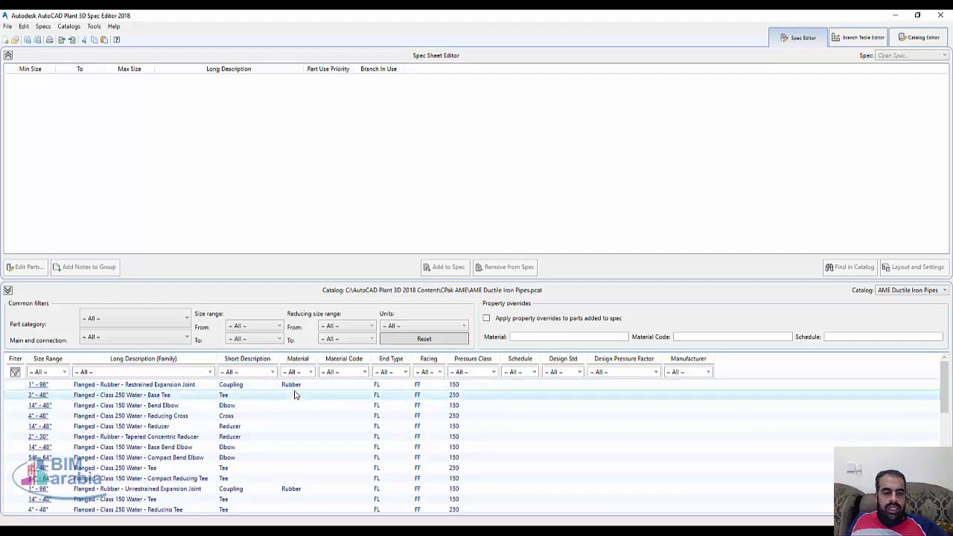
# - Filter the catalog's Material column to RUBBER, then reset it to All
pyautogui.click(311, 371)
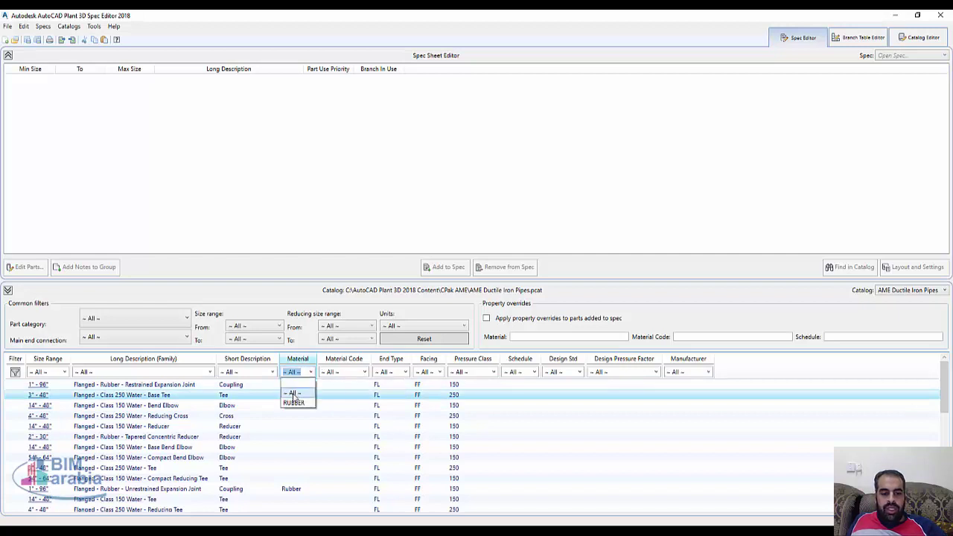
pyautogui.click(294, 402)
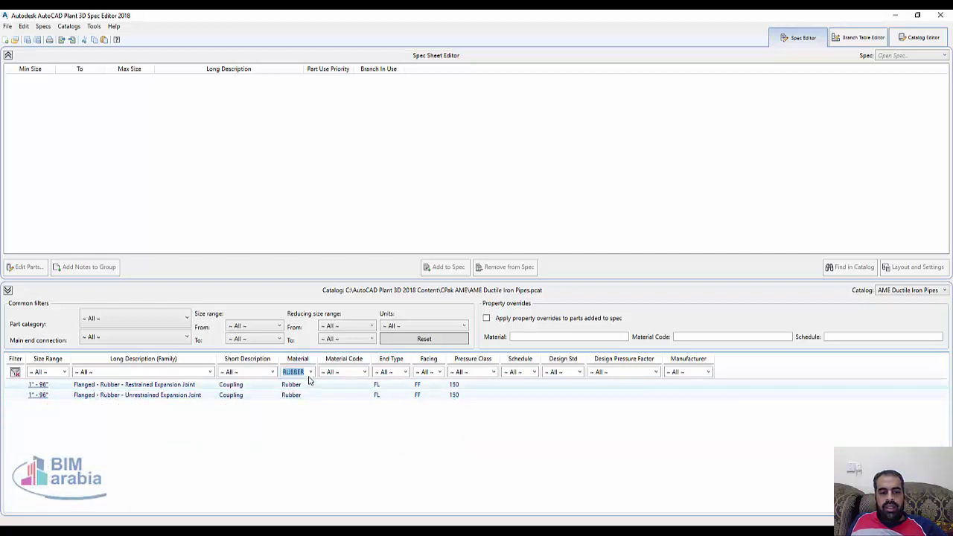
pyautogui.click(311, 371)
pyautogui.click(293, 390)
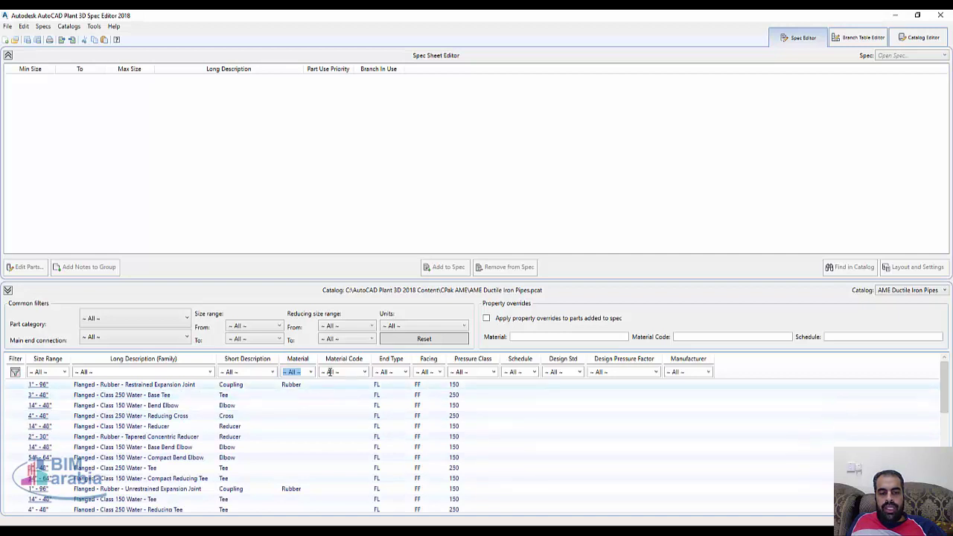
# - Inspect the Material Code and Schedule filter values and Material Code sort options
pyautogui.click(364, 374)
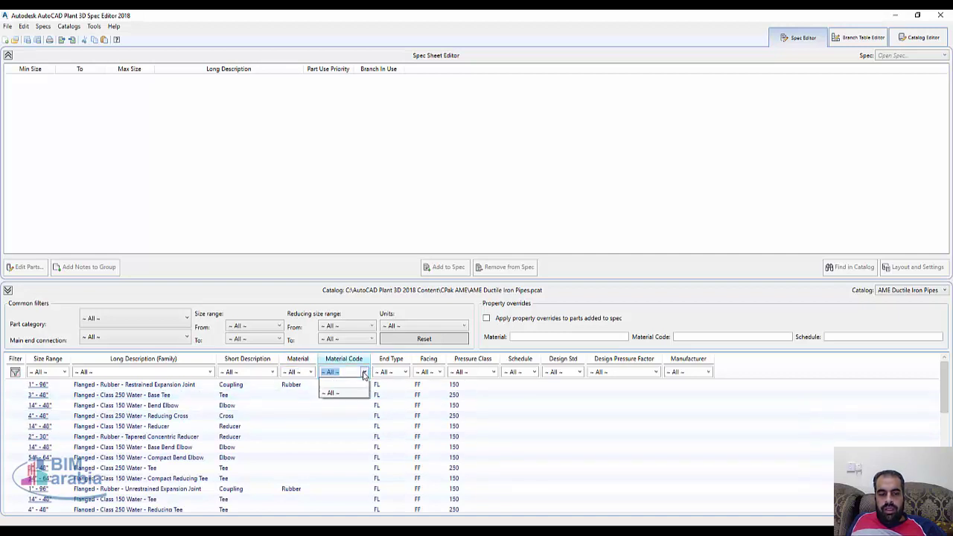
pyautogui.click(342, 384)
pyautogui.rightClick(327, 421)
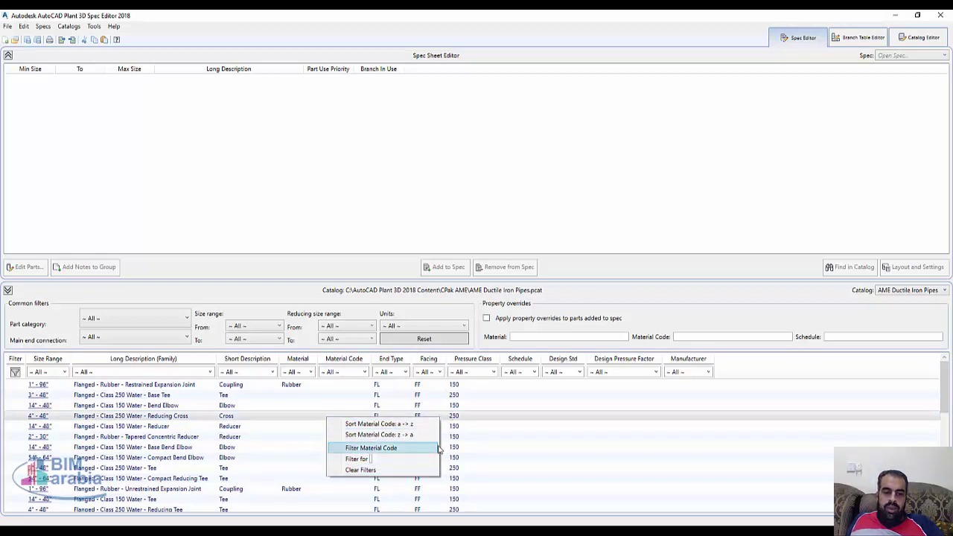
pyautogui.click(572, 268)
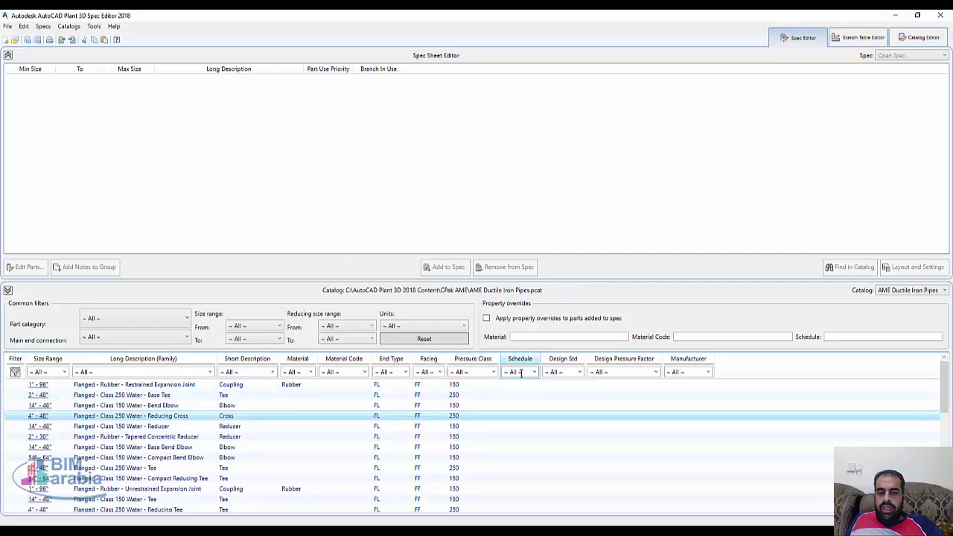
pyautogui.click(537, 373)
pyautogui.click(517, 384)
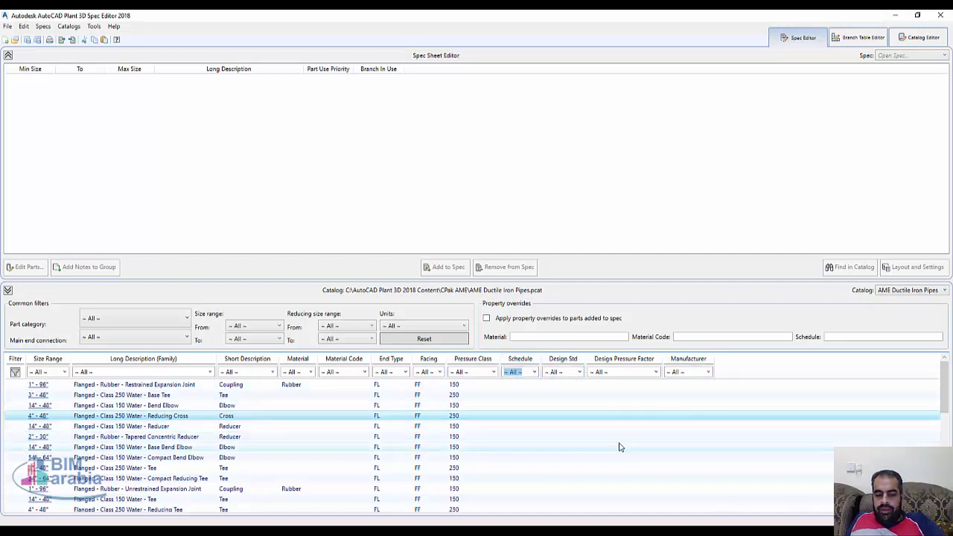
# - Load the AME VALVE Imperial Catalog from the CPak AME folder
pyautogui.click(8, 26)
pyautogui.moveTo(44, 73)
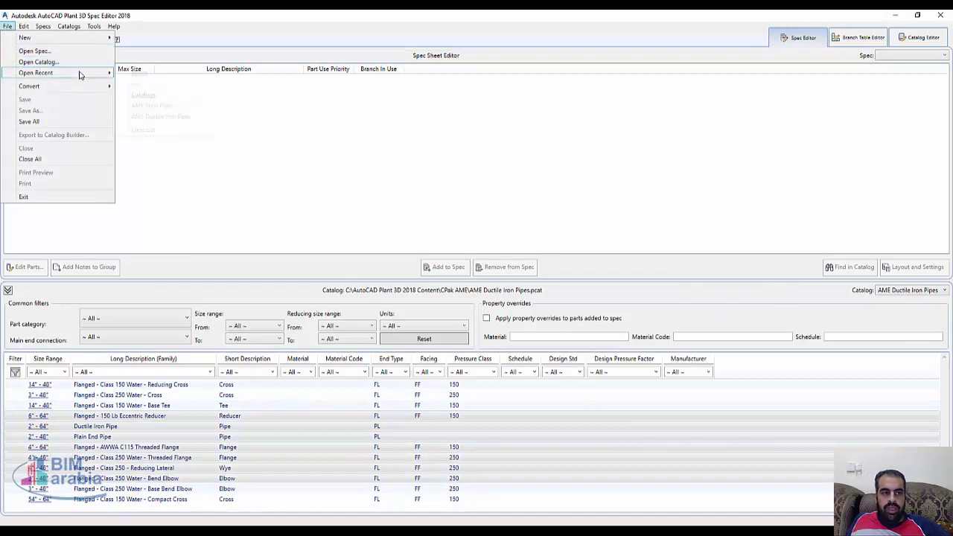
pyautogui.click(81, 62)
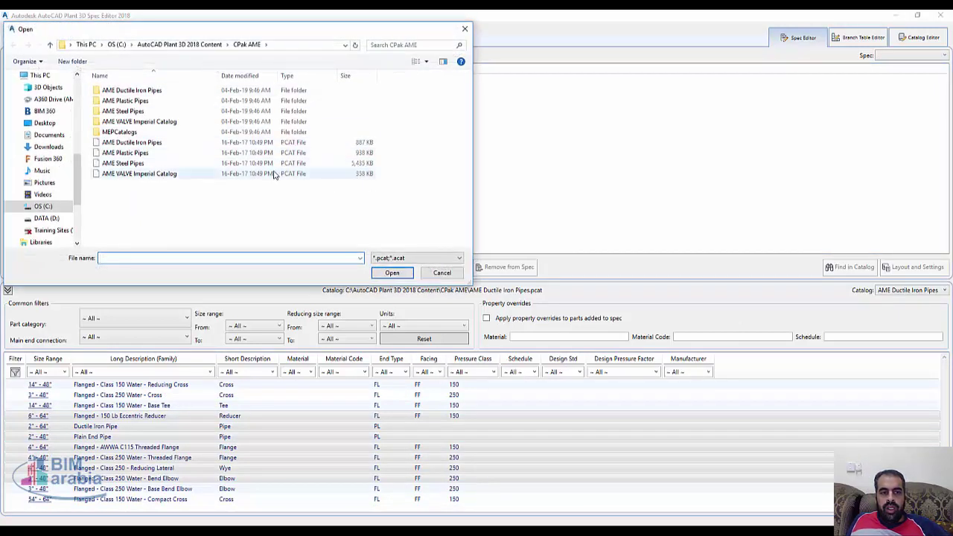
pyautogui.doubleClick(274, 174)
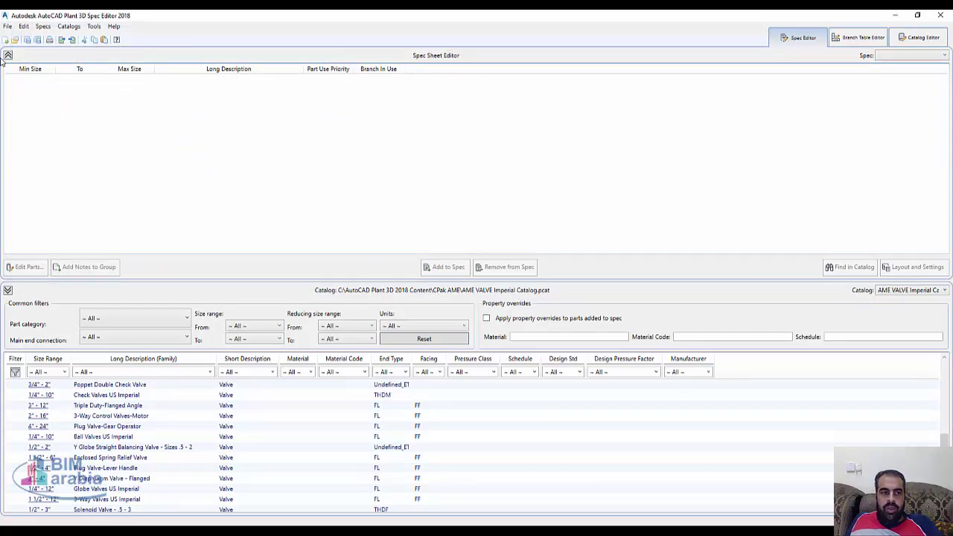
pyautogui.click(9, 26)
pyautogui.moveTo(26, 38)
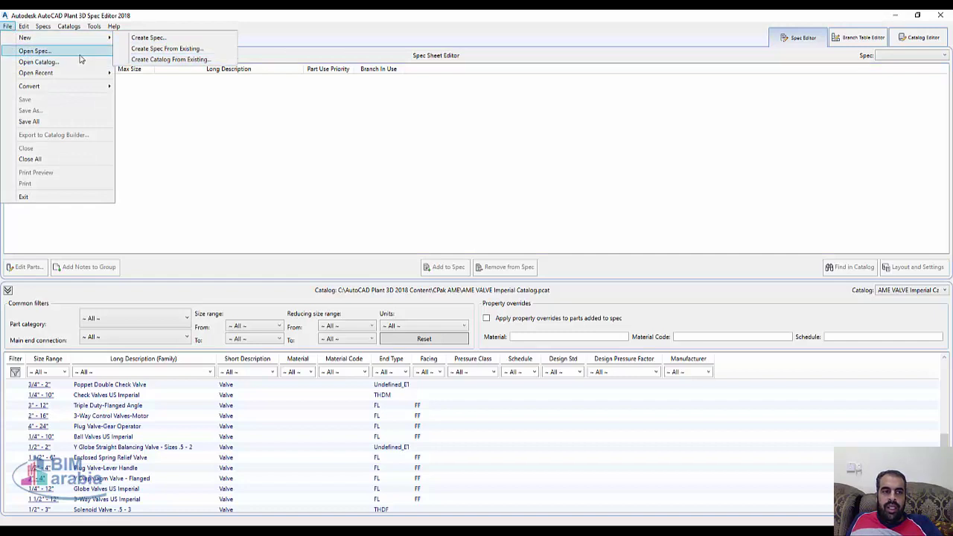
# - Open the CS150 Flanged spec from the CPak AME folder
pyautogui.click(41, 51)
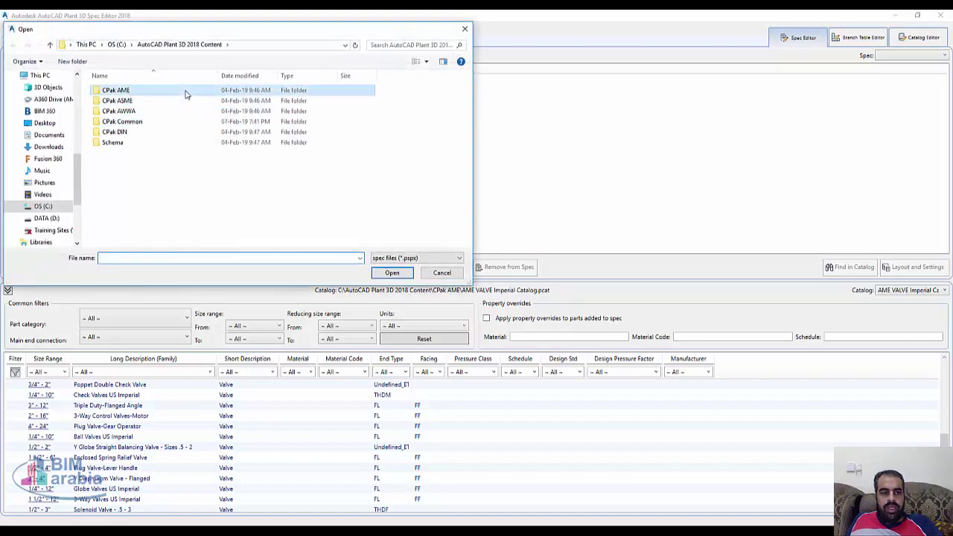
pyautogui.doubleClick(185, 90)
pyautogui.doubleClick(155, 143)
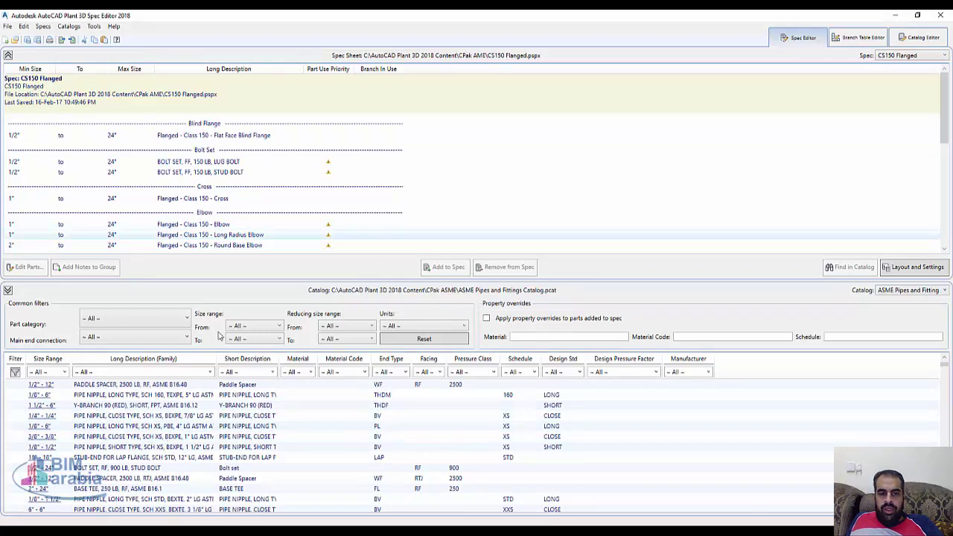
# - Add the 3/8" PIPE NIPPLE, CLOSE TYPE part from the catalog to the spec
pyautogui.click(175, 417)
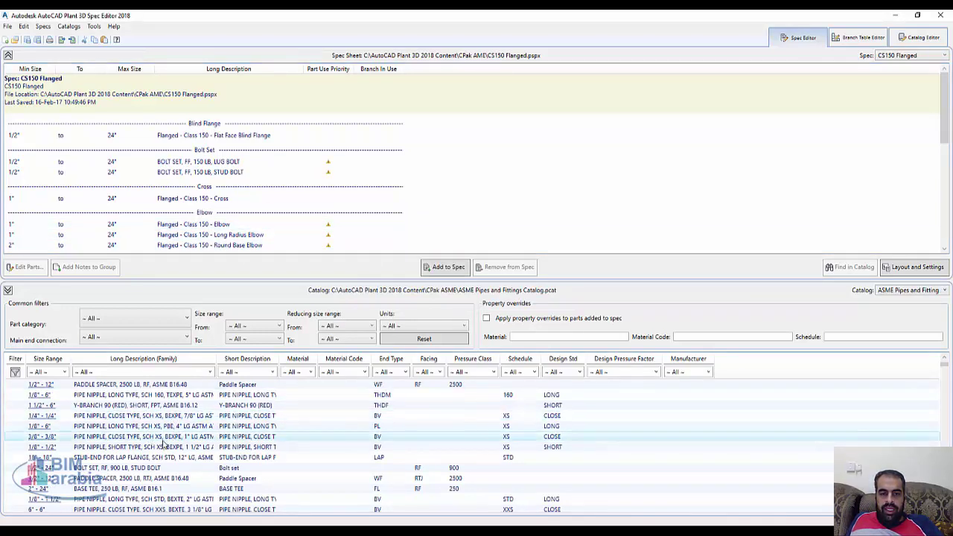
pyautogui.click(160, 440)
pyautogui.click(436, 273)
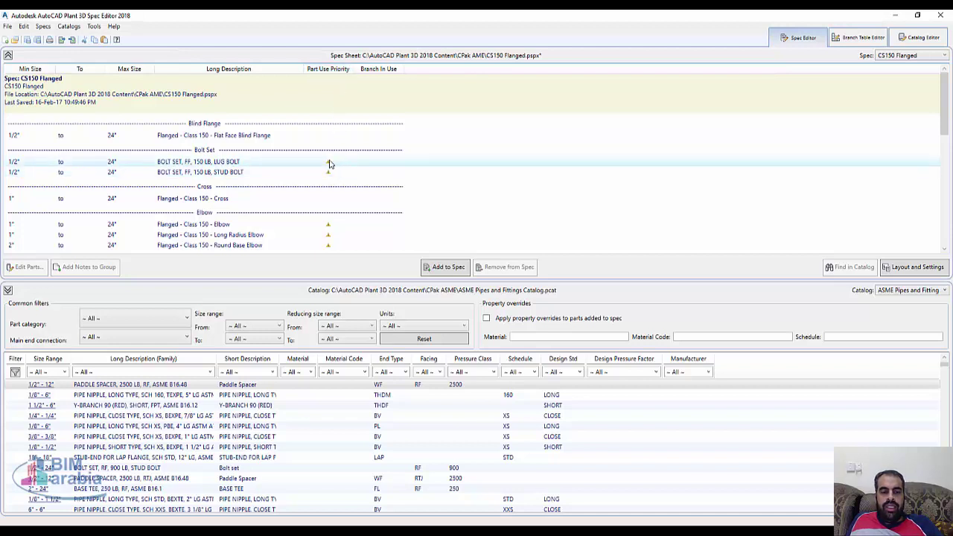
pyautogui.click(24, 163)
# - Mark the 1/2" Bolt Set conflict resolved, keeping STUD BOLT at priority 1
pyautogui.click(327, 164)
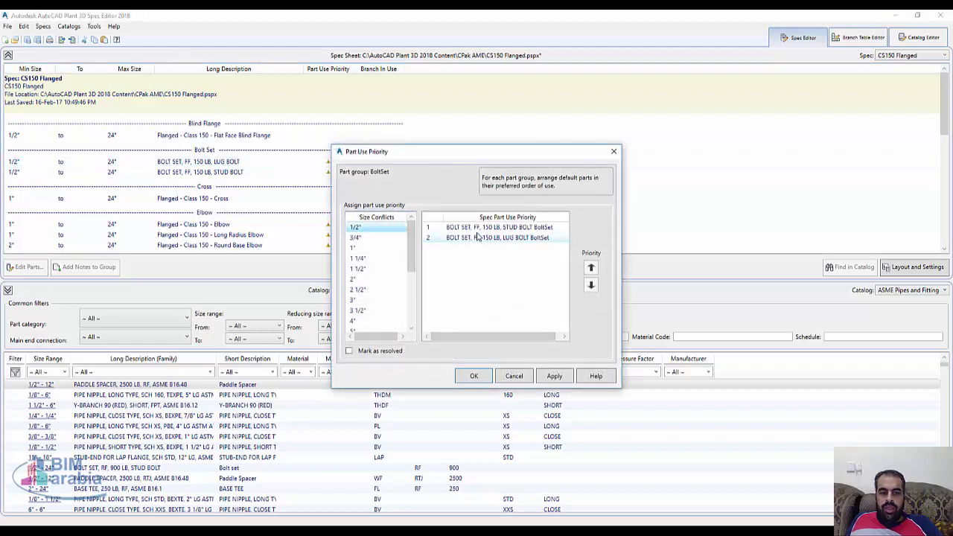
pyautogui.click(386, 354)
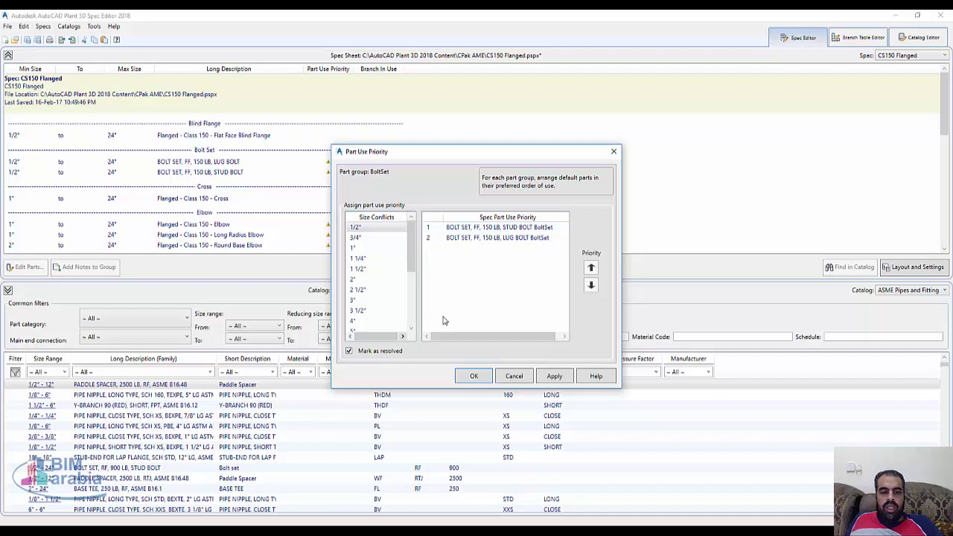
pyautogui.click(436, 228)
pyautogui.click(473, 376)
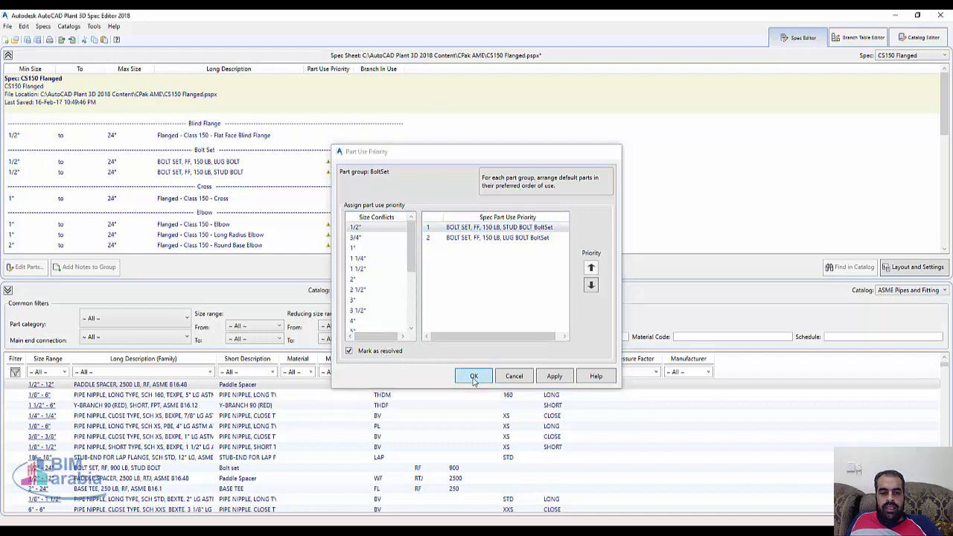
# - Mark the remaining 5" to 24" Bolt Set conflicts resolved with stud bolt first
pyautogui.click(327, 165)
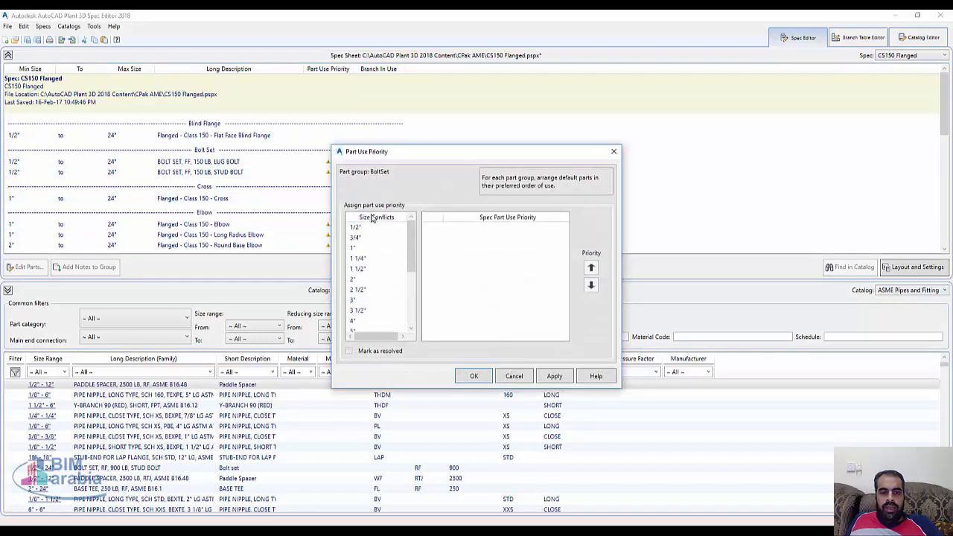
pyautogui.click(367, 227)
pyautogui.scroll(-3, 368, 313)
pyautogui.keyDown('shift'); pyautogui.click(370, 322); pyautogui.keyUp('shift')
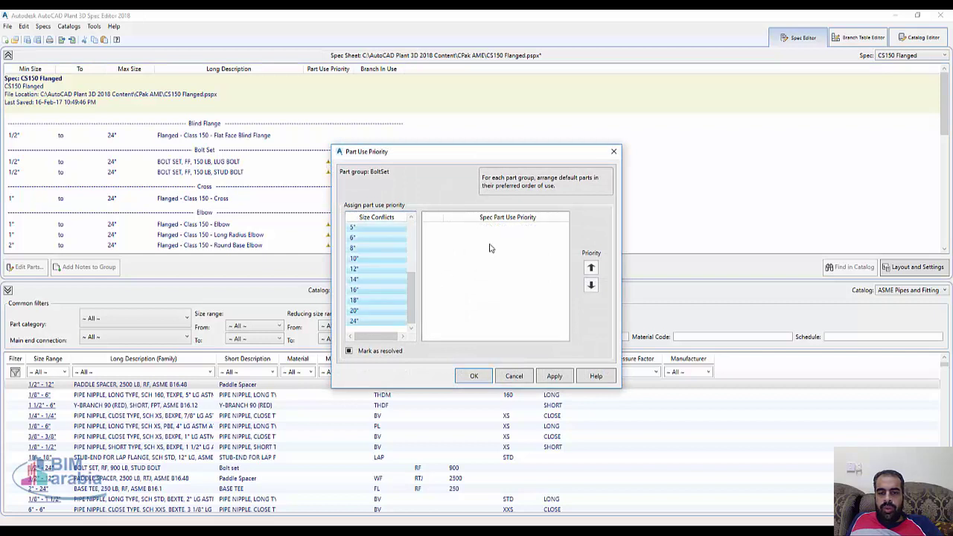
pyautogui.click(377, 355)
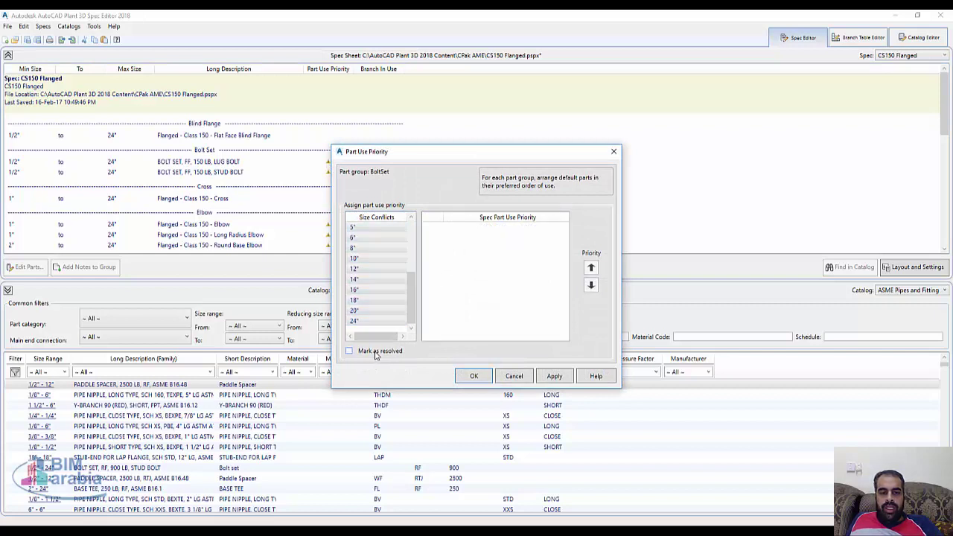
pyautogui.click(378, 247)
pyautogui.click(473, 376)
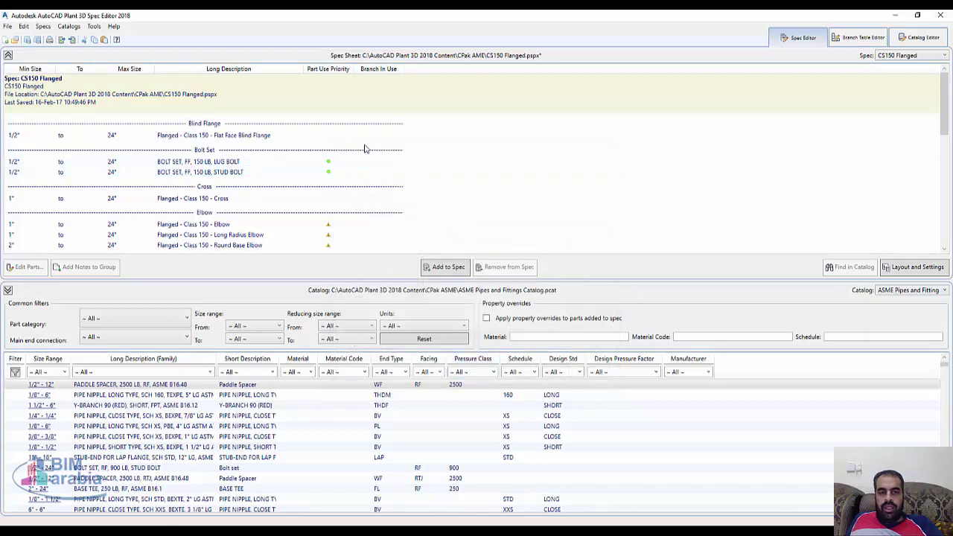
# - Select the BOLT SET, FF, 150 LB, LUG BOLT row and open its parts in Edit Parts
pyautogui.scroll(-2, 460, 206)
pyautogui.scroll(-2, 460, 207)
pyautogui.scroll(5, 461, 208)
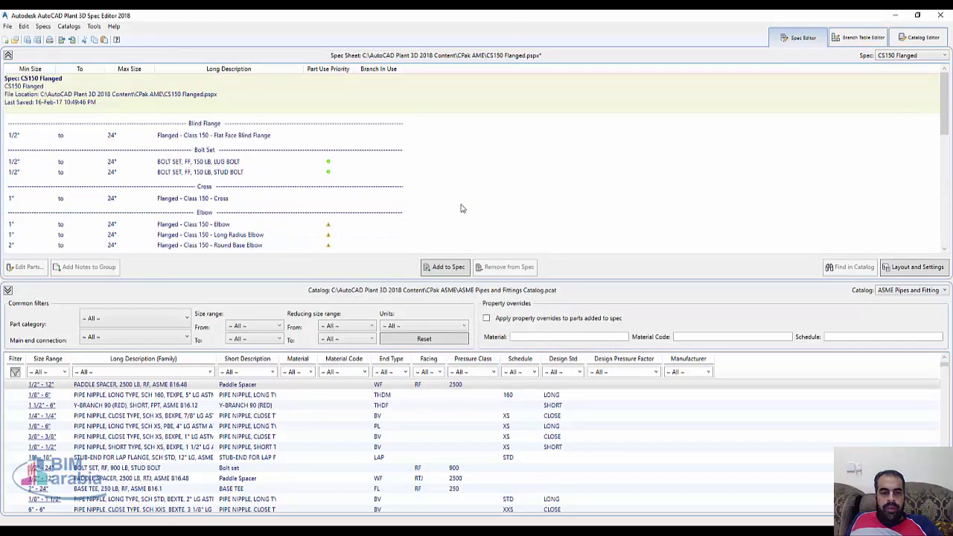
pyautogui.click(185, 162)
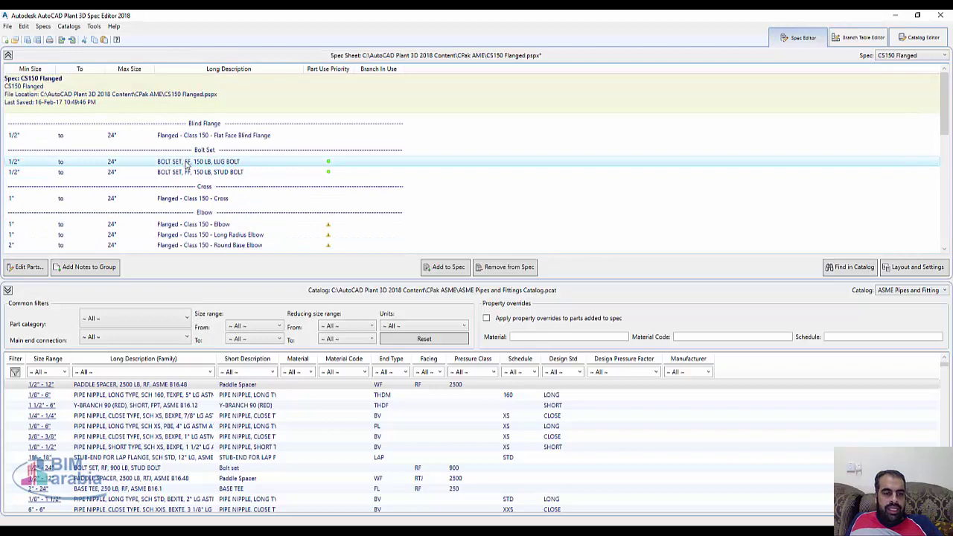
pyautogui.click(34, 266)
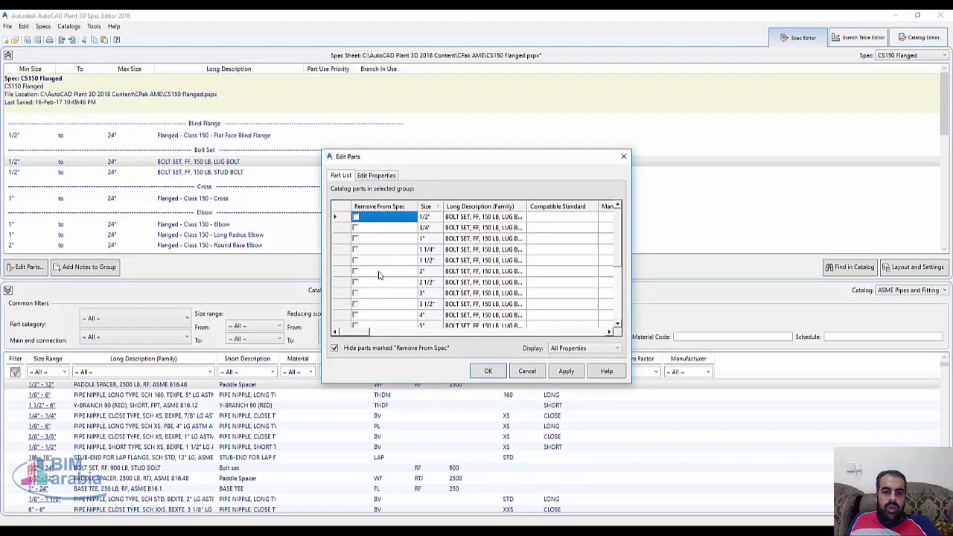
# - Mark the 2 1/2" and 3 1/2" lug bolts for removal and show removed parts
pyautogui.click(355, 304)
pyautogui.click(355, 283)
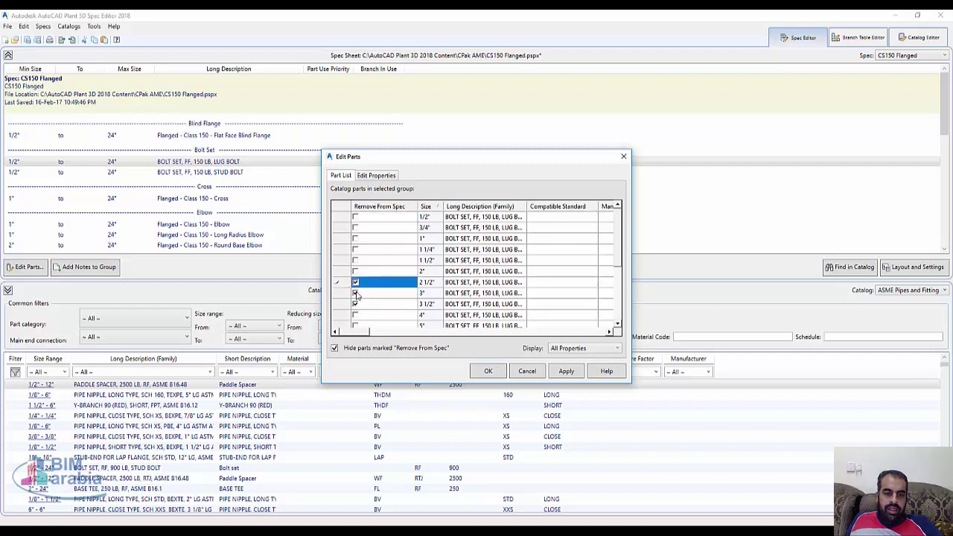
pyautogui.click(353, 350)
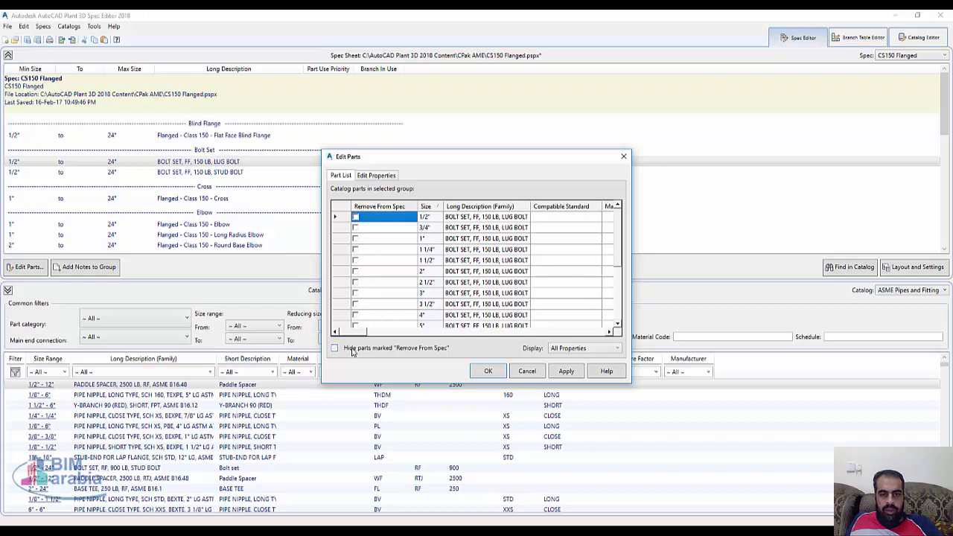
pyautogui.click(434, 251)
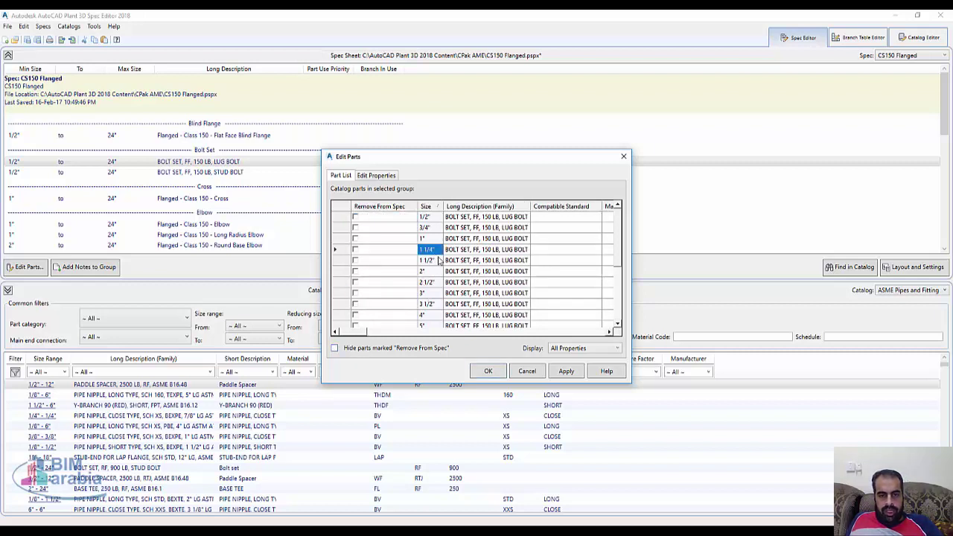
# - Review the Edit Properties field name and type options, then close Edit Parts with OK
pyautogui.click(380, 179)
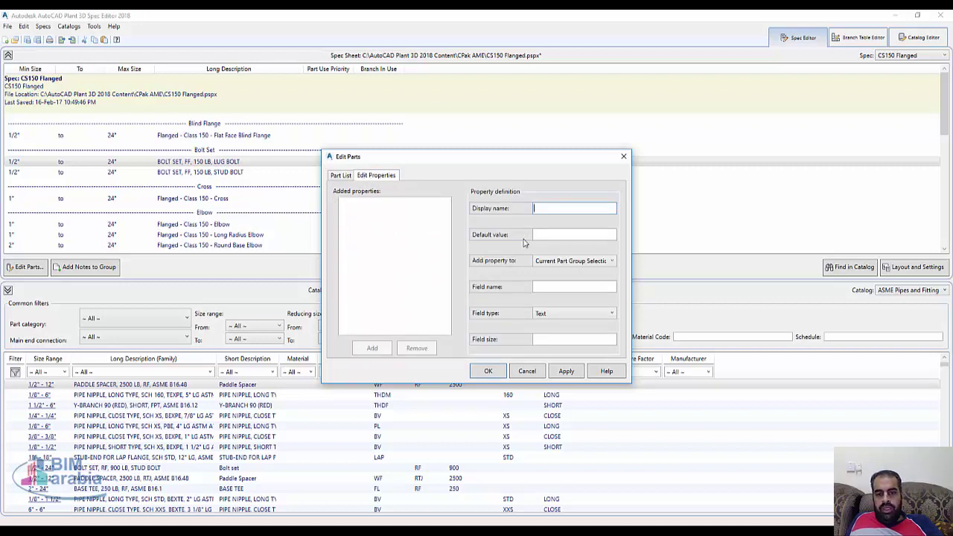
pyautogui.click(543, 291)
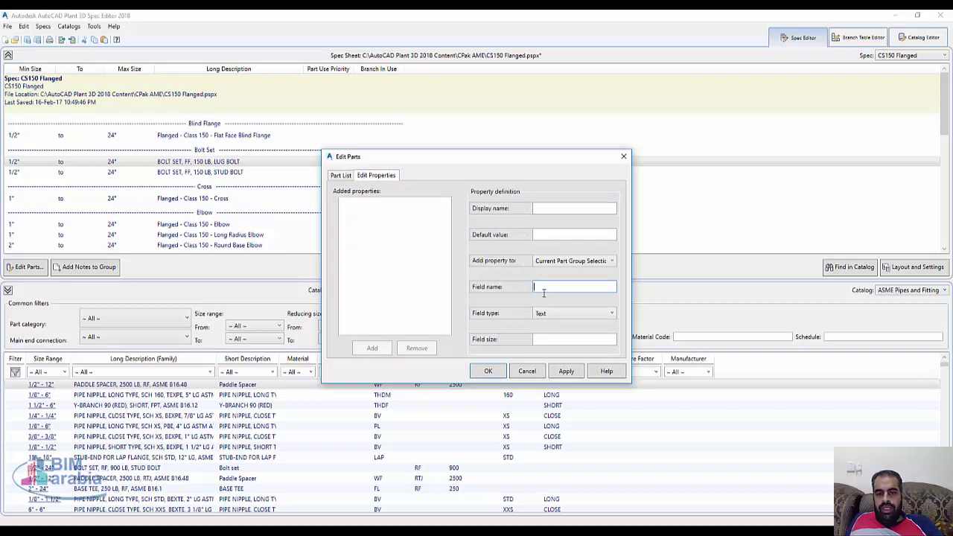
pyautogui.click(580, 320)
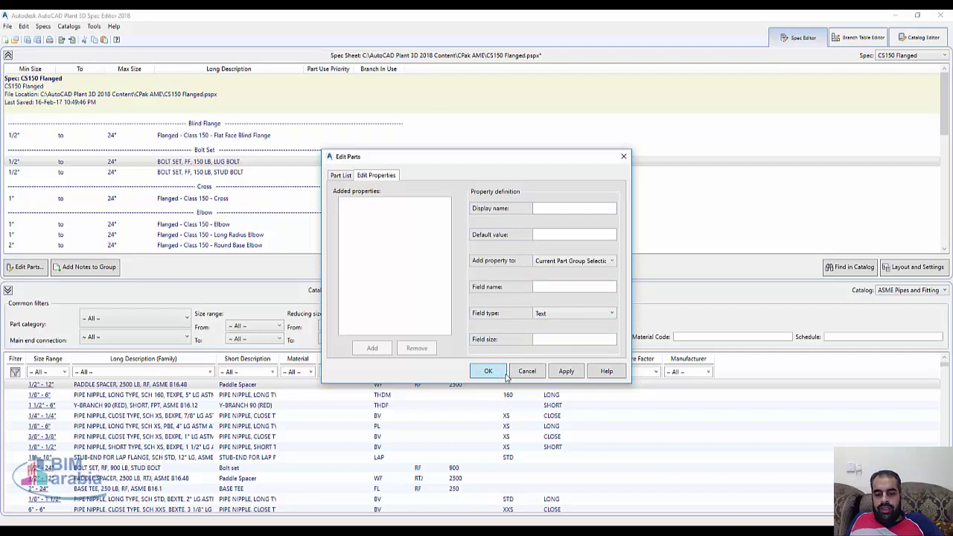
pyautogui.click(504, 375)
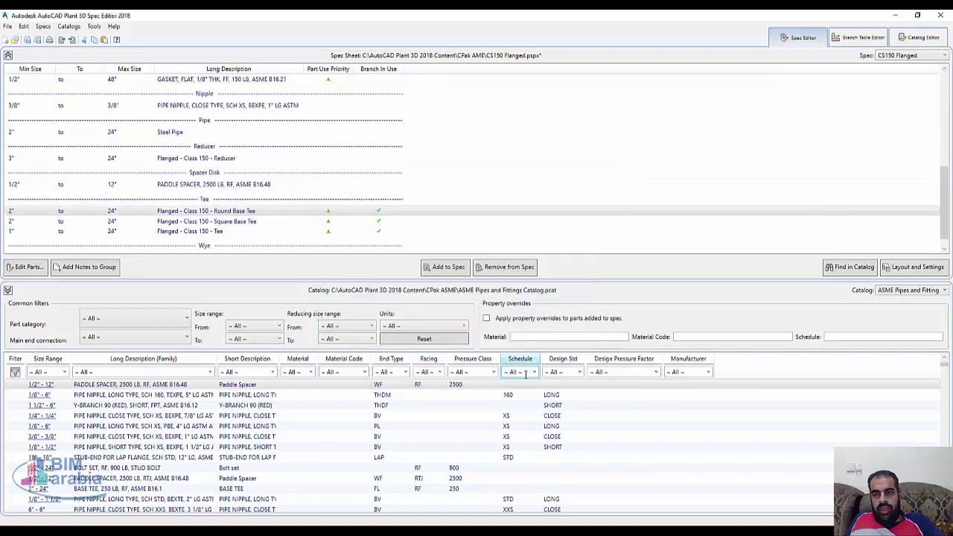
# - Display the Catalog dropdown list of available catalogs, including the AME VALVE Imperial Catalog
pyautogui.click(899, 60)
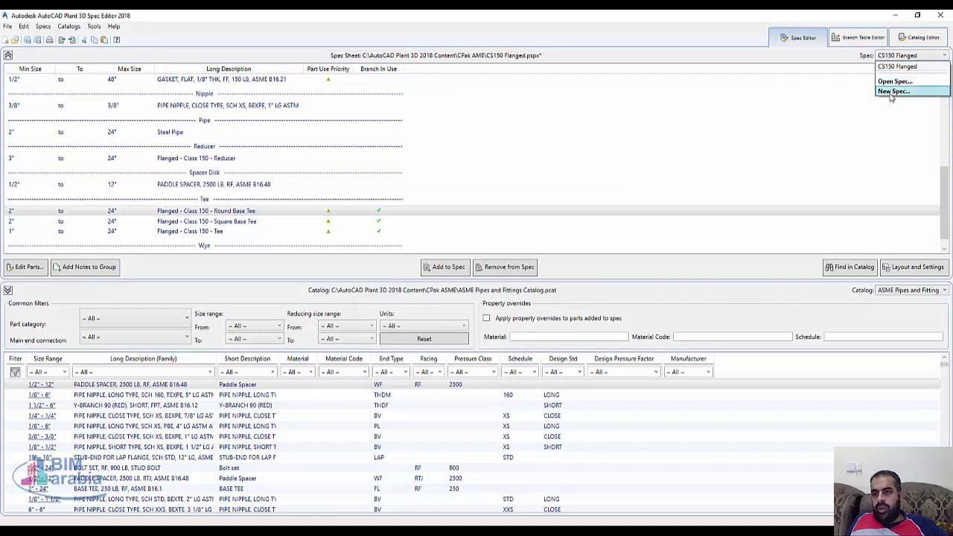
pyautogui.click(907, 291)
pyautogui.click(907, 291)
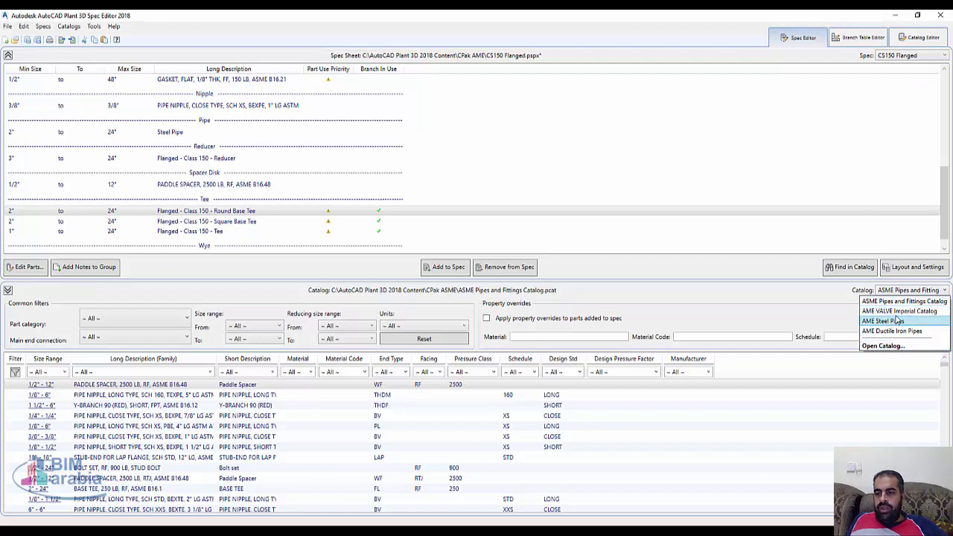
# - From the AME VALVE Imperial Catalog, add a selected range of valve rows to CS150 Flanged
pyautogui.click(899, 313)
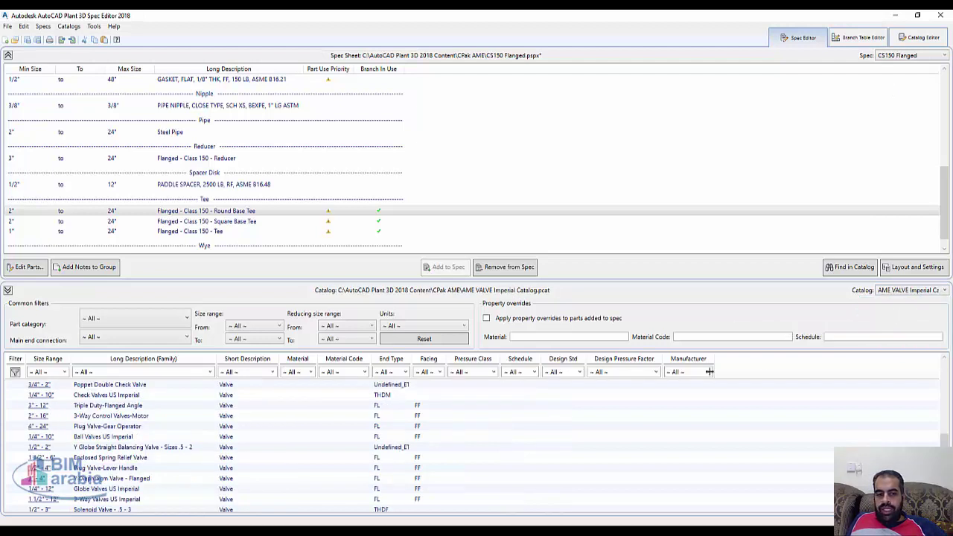
pyautogui.click(150, 438)
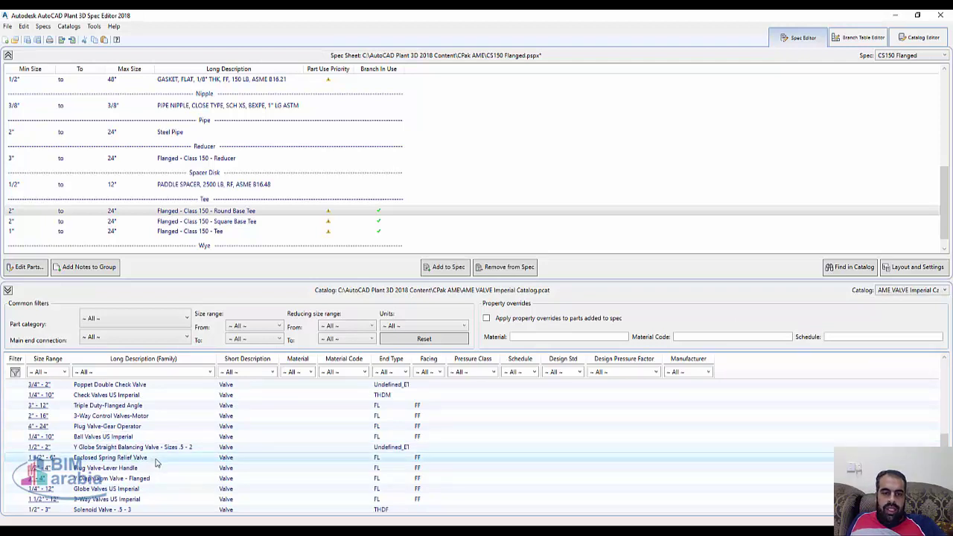
pyautogui.scroll(-2, 156, 461)
pyautogui.scroll(-3, 146, 464)
pyautogui.moveTo(141, 466); pyautogui.dragTo(173, 406)
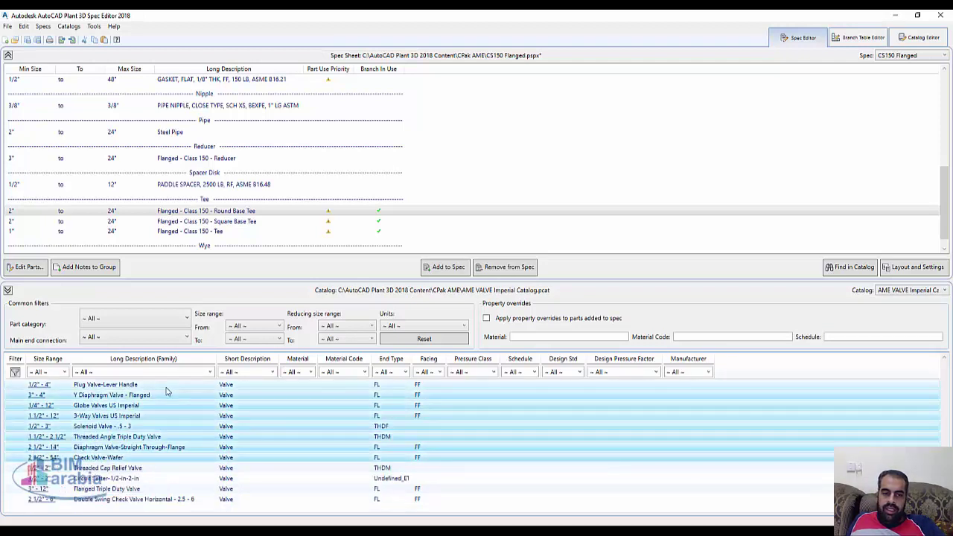
pyautogui.click(456, 267)
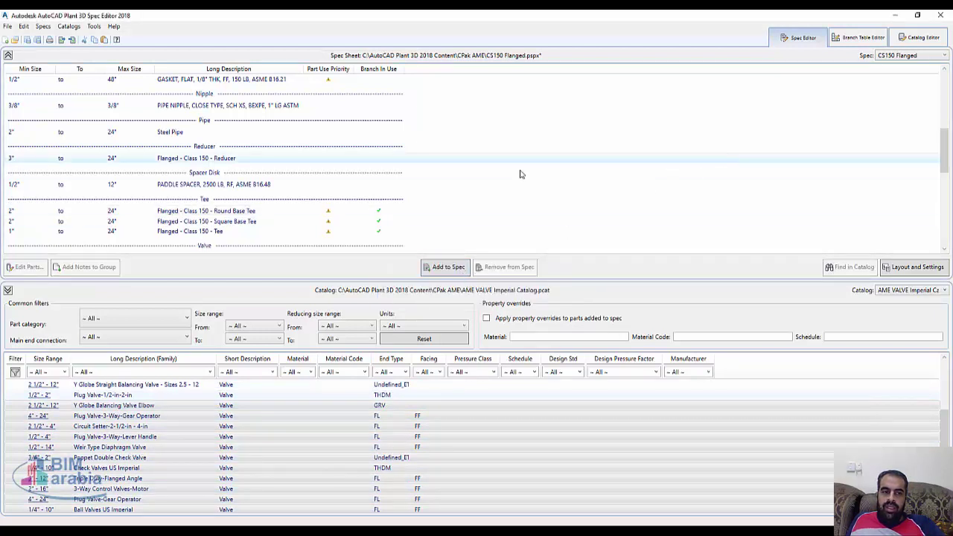